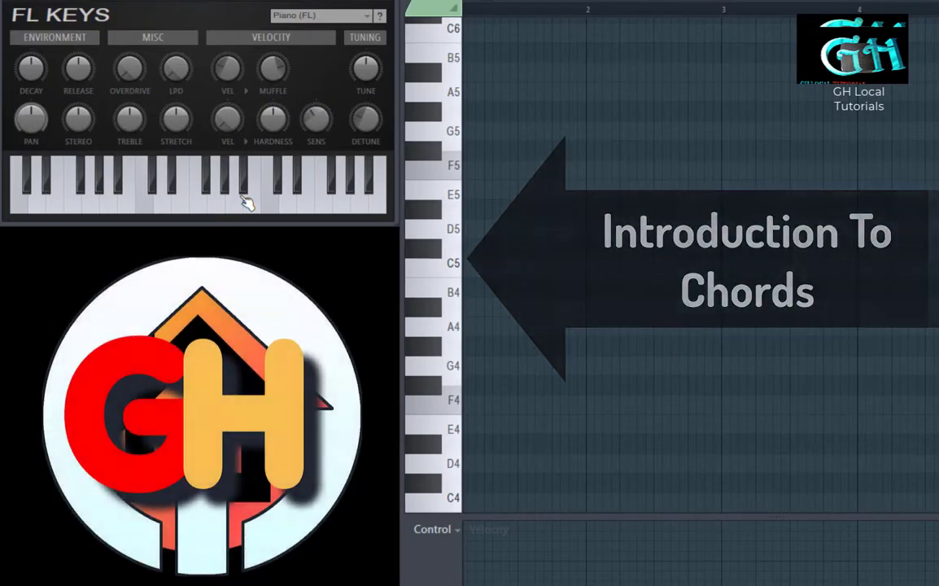
# Play the C note in successive octaves on the FL Keys piano, including C4 and C5, to compare their pitch.
pyautogui.click(242, 197)
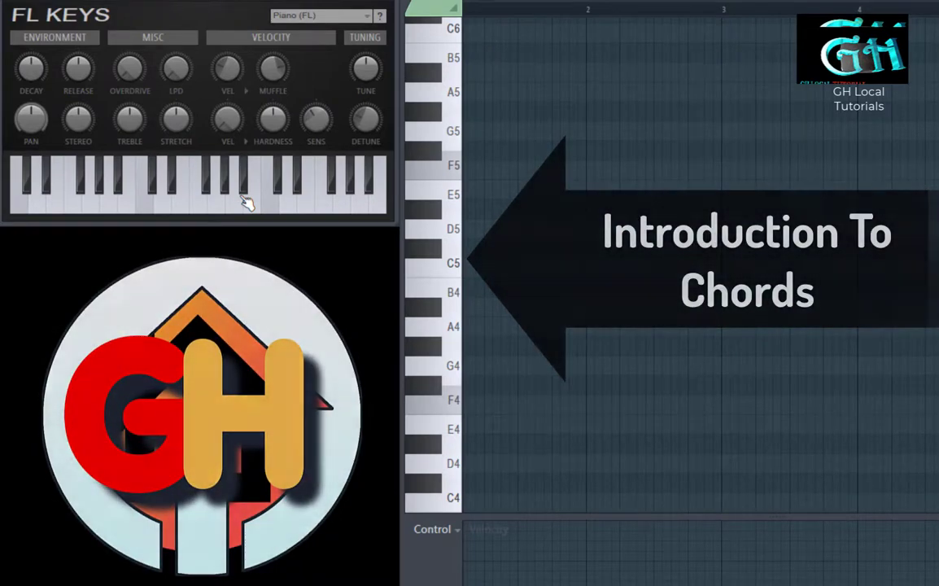
pyautogui.press('z')
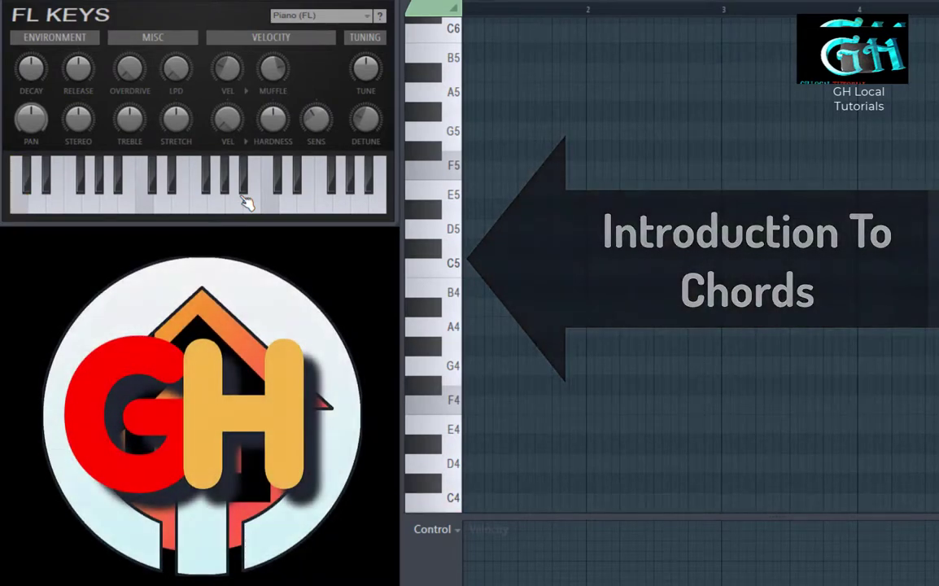
pyautogui.press('z')
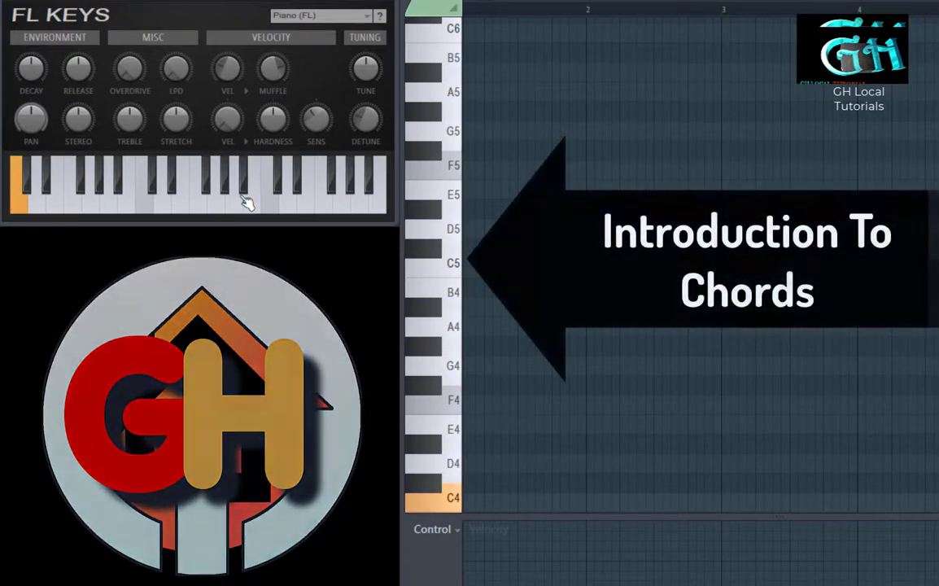
pyautogui.press('z')
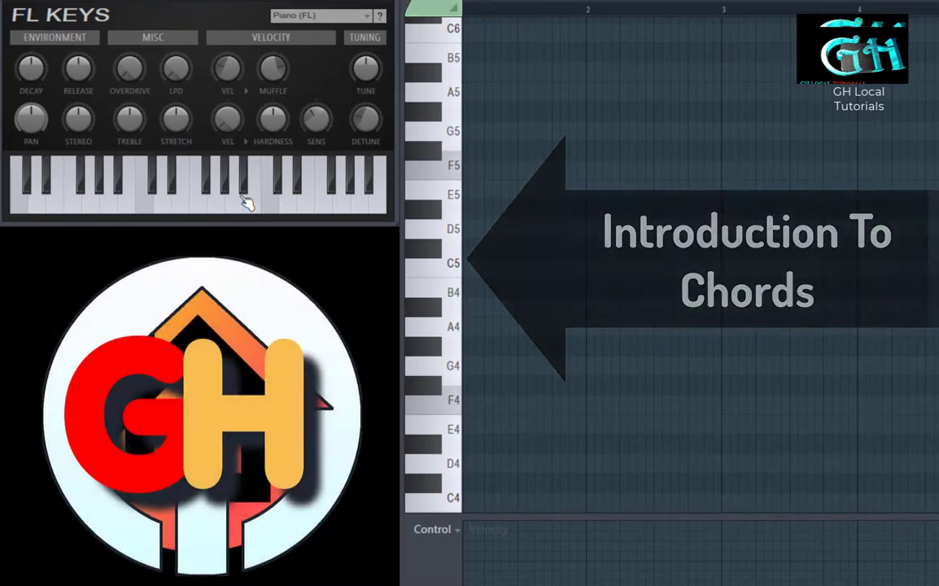
pyautogui.press('q')
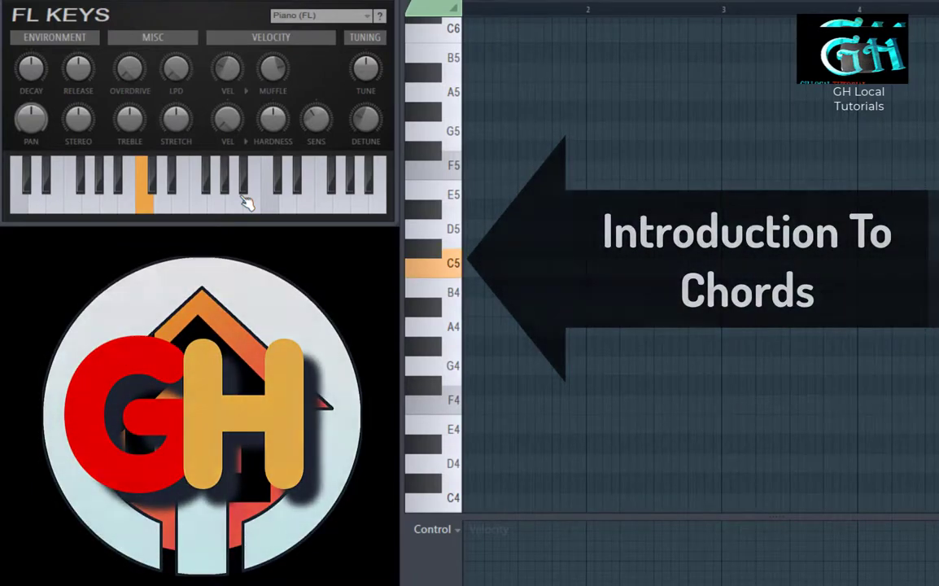
pyautogui.press('z')
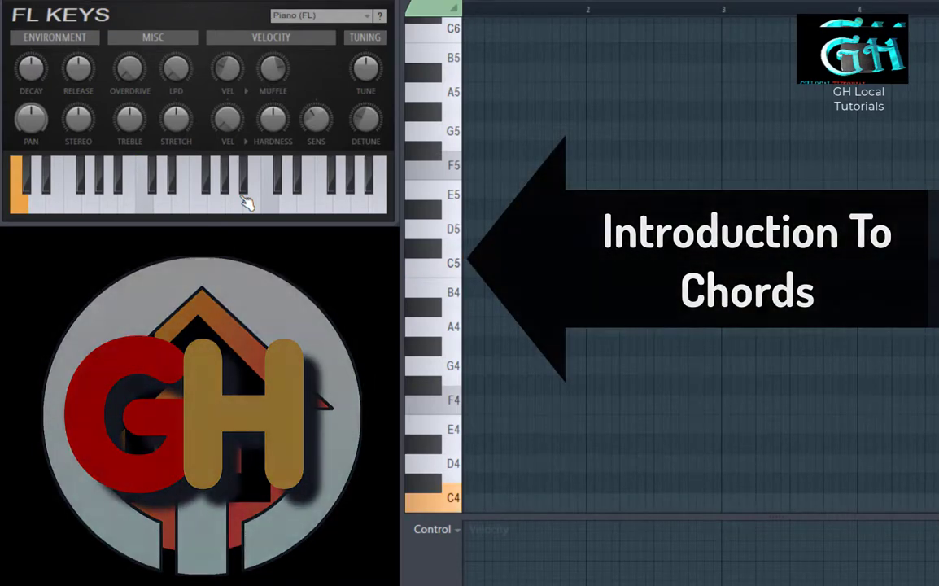
pyautogui.press('q')
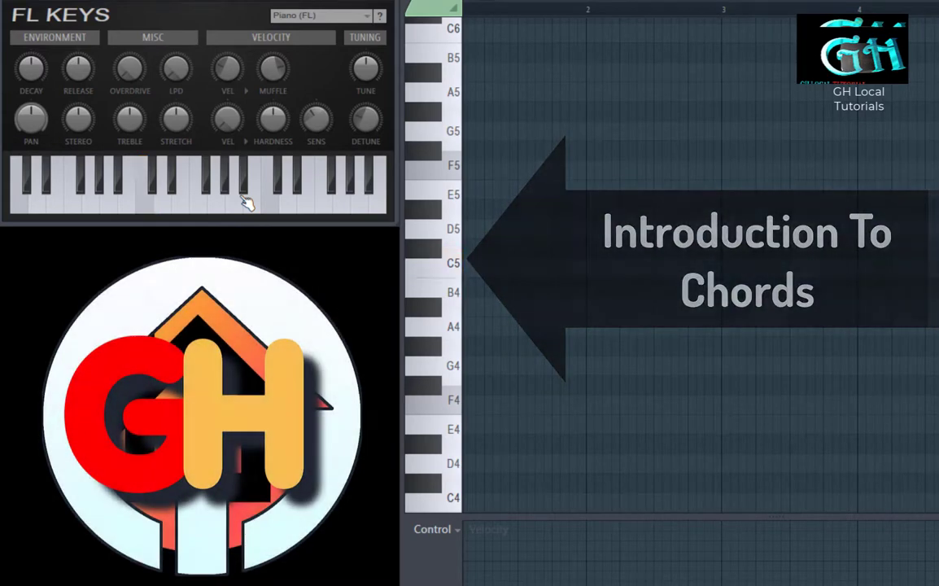
pyautogui.press('i')
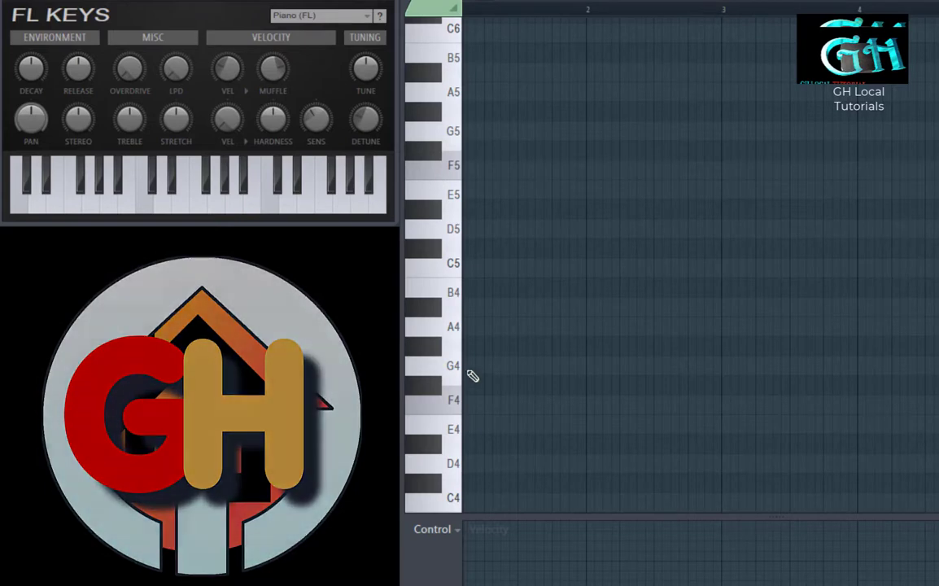
# Examine the octave numbering along the piano roll keyboard, down to C0 and back up to C5.
pyautogui.scroll(-10, 454, 479)
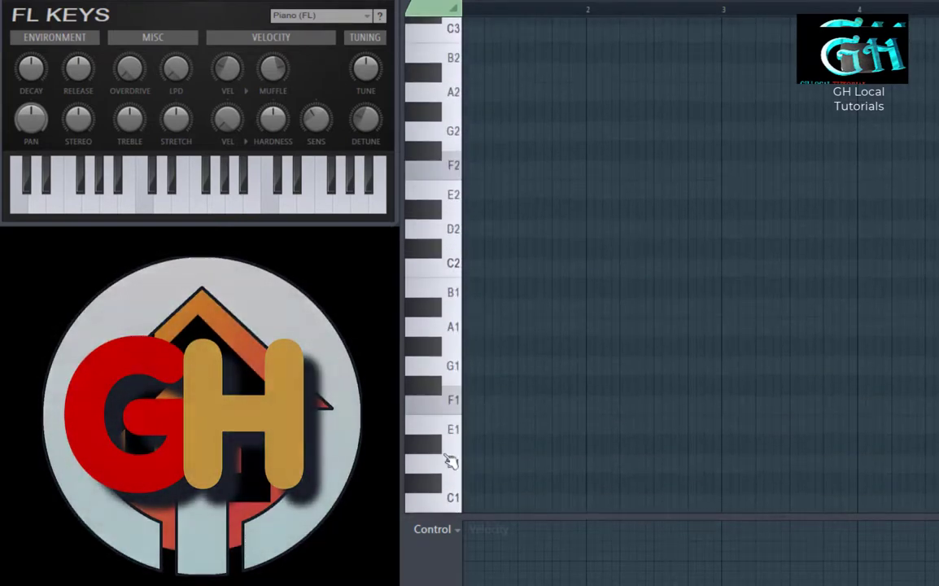
pyautogui.scroll(-3, 451, 461)
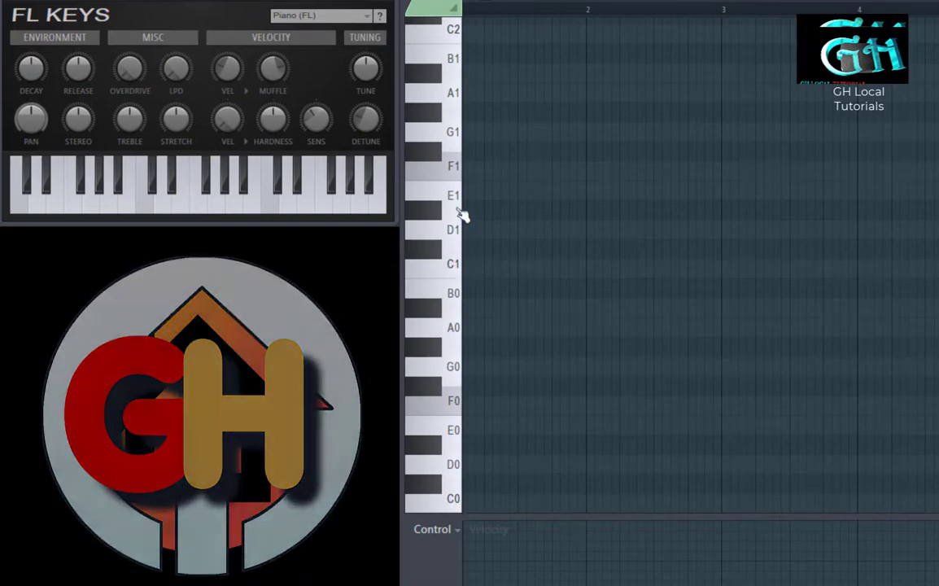
pyautogui.scroll(2, 460, 214)
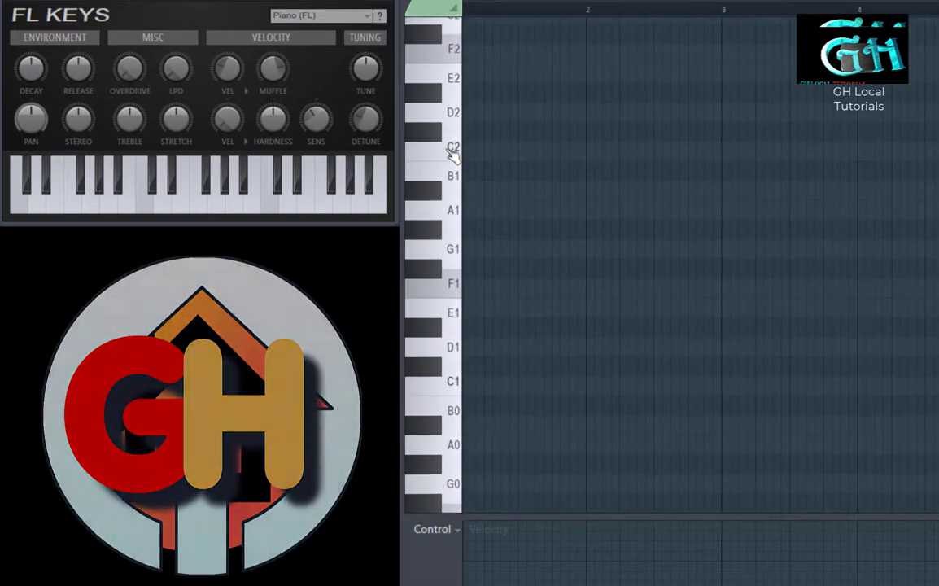
pyautogui.scroll(4, 461, 195)
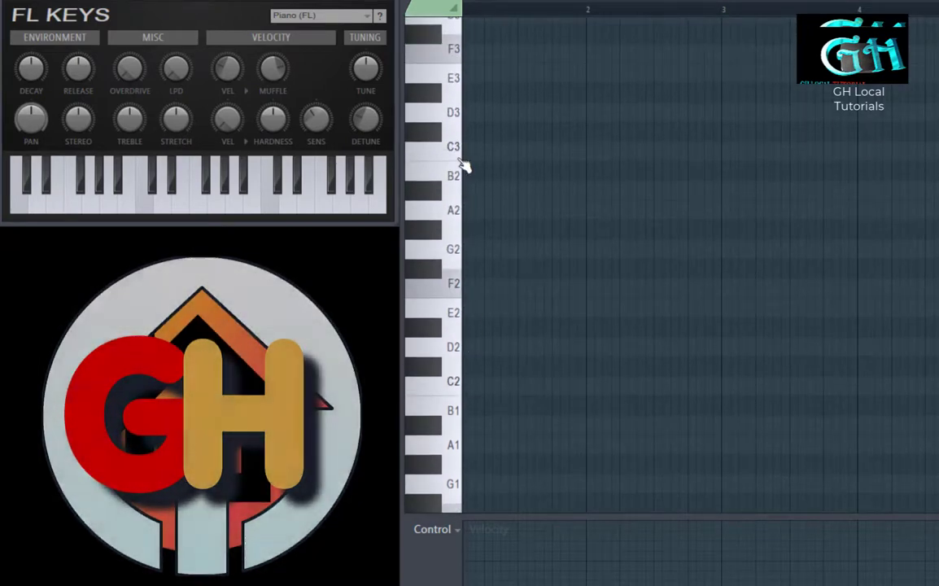
pyautogui.scroll(6, 466, 168)
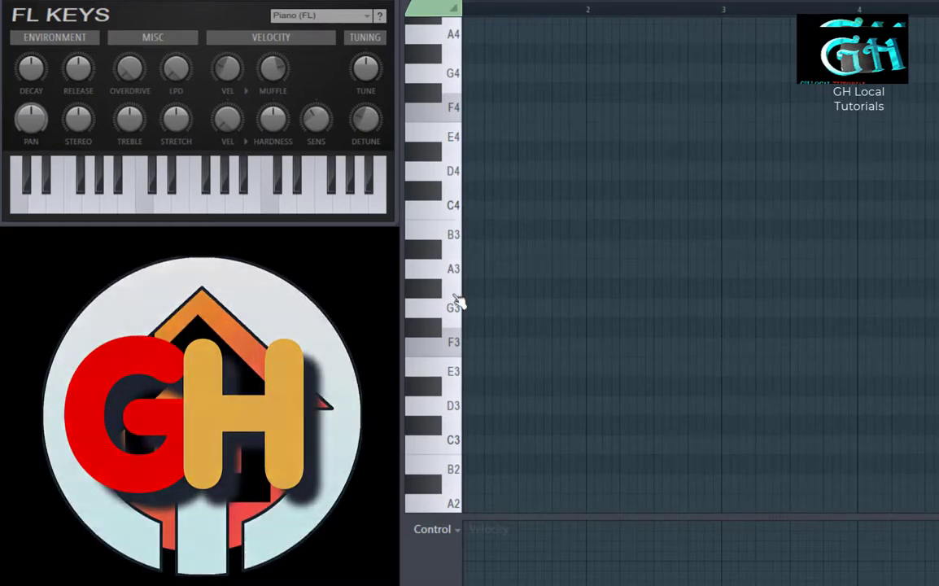
pyautogui.scroll(2, 459, 302)
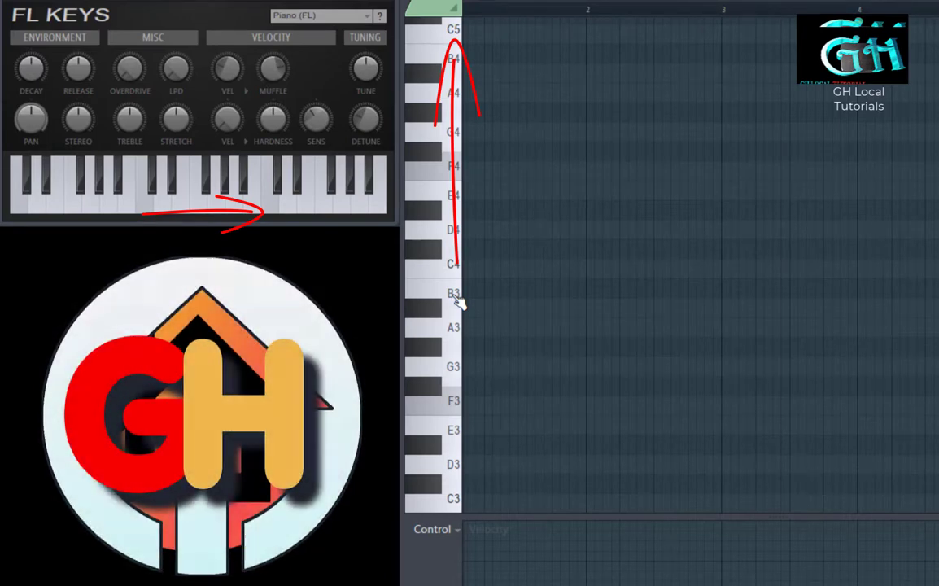
# Play the C4 and C5 keys alternately to compare the two ends of the octave.
pyautogui.press('z')
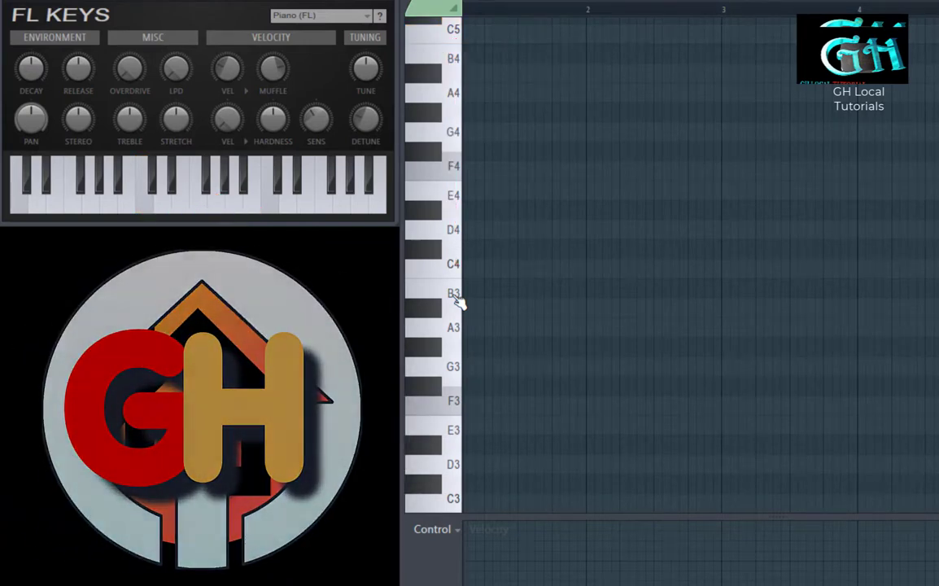
pyautogui.press('q')
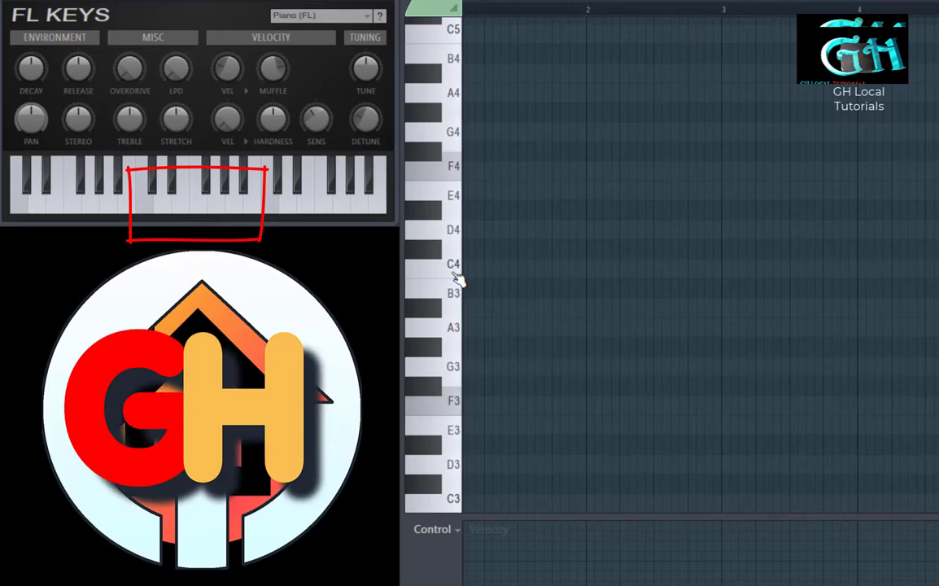
pyautogui.press('z')
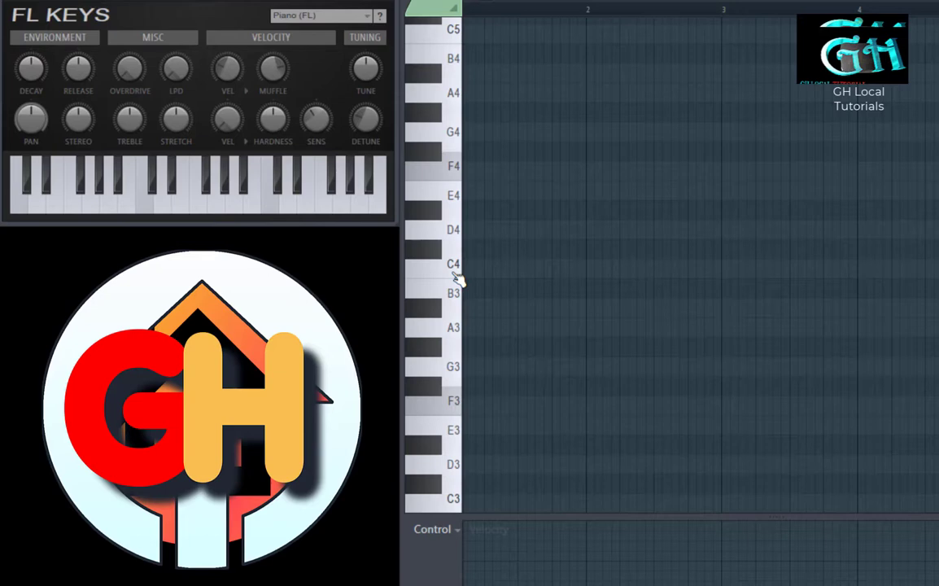
# Play C5 as the root several times, then play upward through E5, F5 and F#5 to G5.
pyautogui.press('q')
pyautogui.press('q')
pyautogui.press('q')
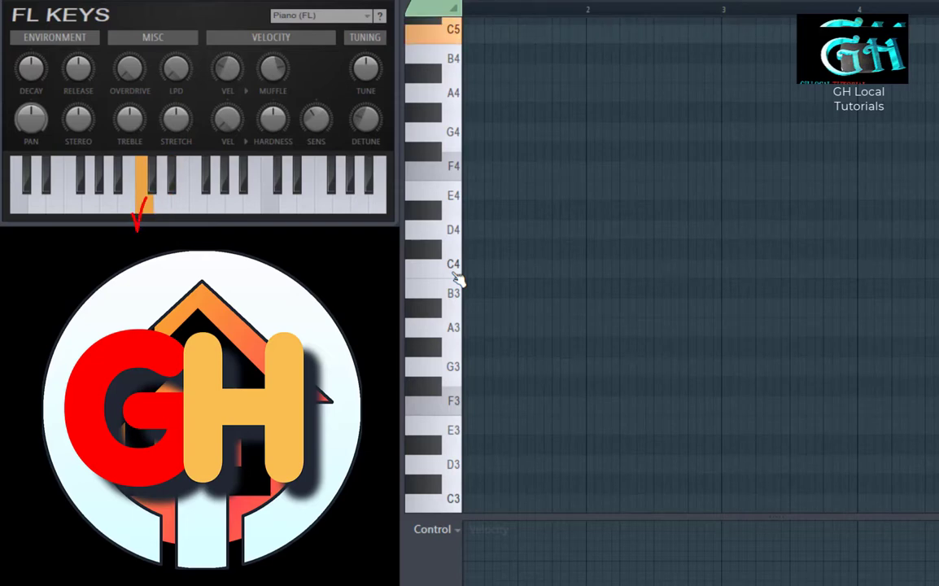
pyautogui.press('e')
pyautogui.press('r')
pyautogui.press('5')
pyautogui.press('t')
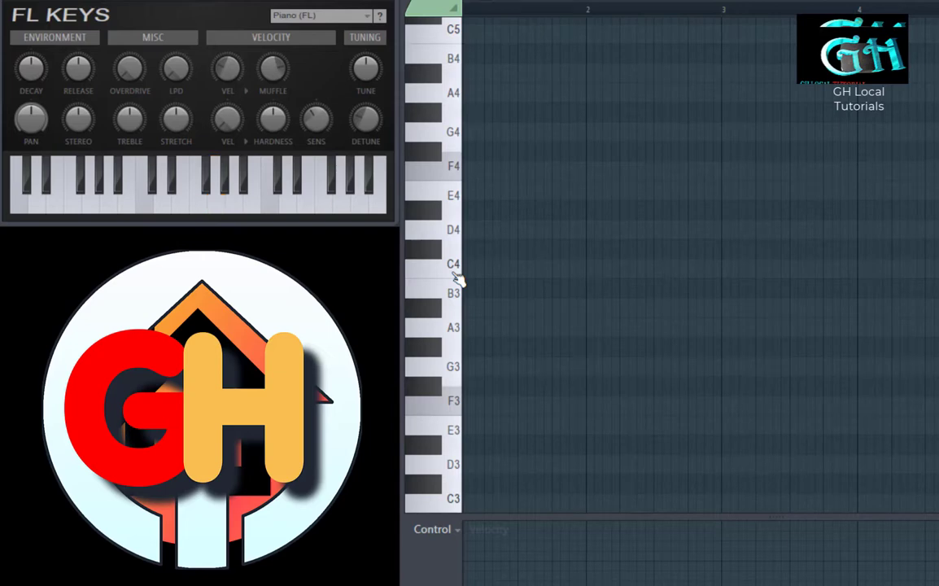
# Play the first five scale notes from C5 through D5, E5 and F5 to G5, ending back on C5.
pyautogui.press('q')
pyautogui.press('q')
pyautogui.press('w')
pyautogui.press('e')
pyautogui.press('r')
pyautogui.press('t')
pyautogui.press('q')
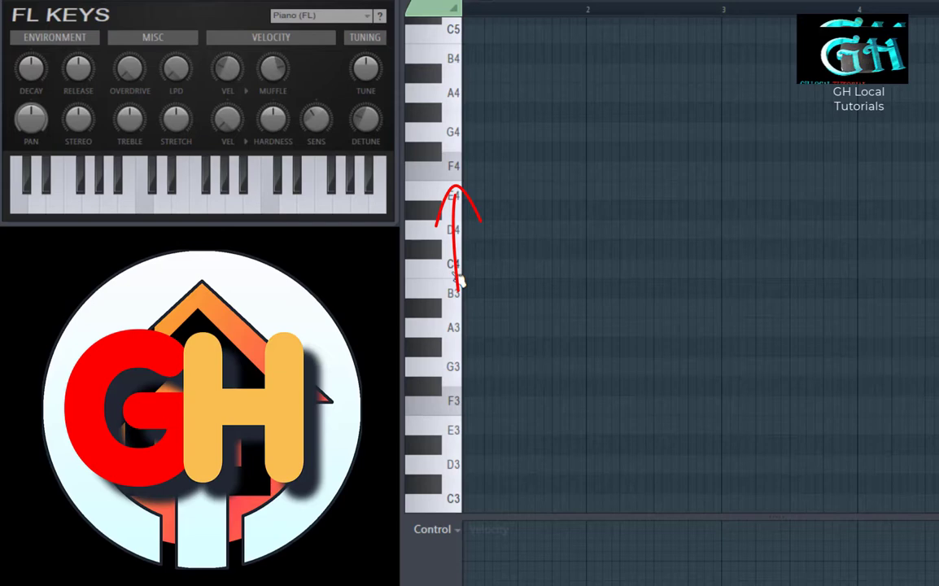
# Play the full C major scale upward from C5, covering one octave of white keys.
pyautogui.press('z')
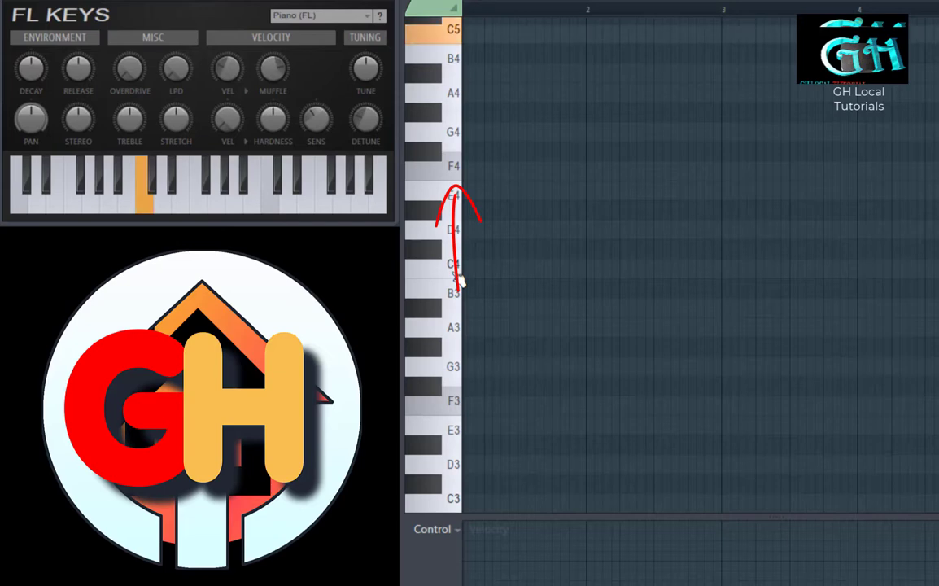
pyautogui.press('x')
pyautogui.press('c')
pyautogui.press('v')
pyautogui.press('b')
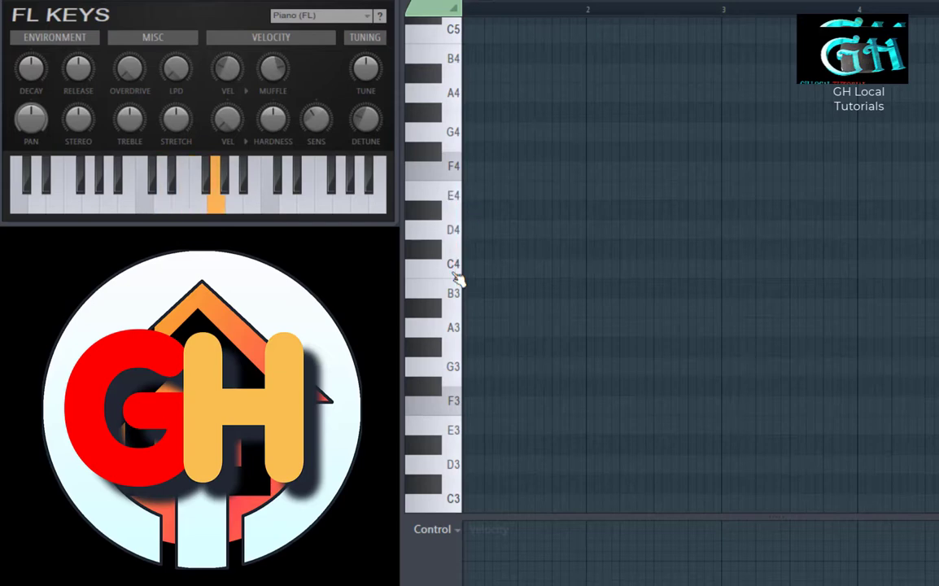
pyautogui.press('n')
pyautogui.press('m')
pyautogui.press(',')
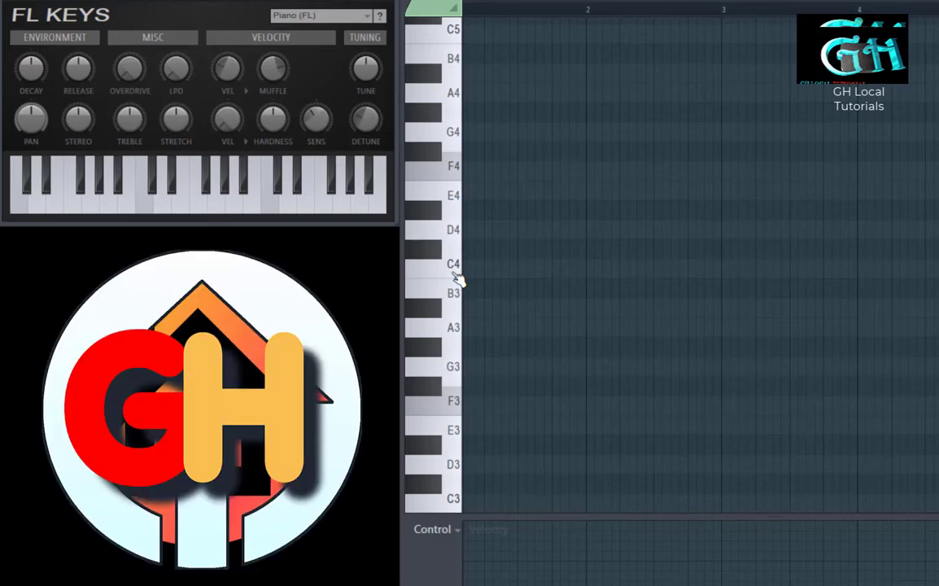
# Play the root C5 and its fifth G5, separately and together as an interval.
pyautogui.press('q')
pyautogui.press('q')
pyautogui.press('t')
pyautogui.press('q')
pyautogui.press('t')
pyautogui.press('z')
pyautogui.press('b')
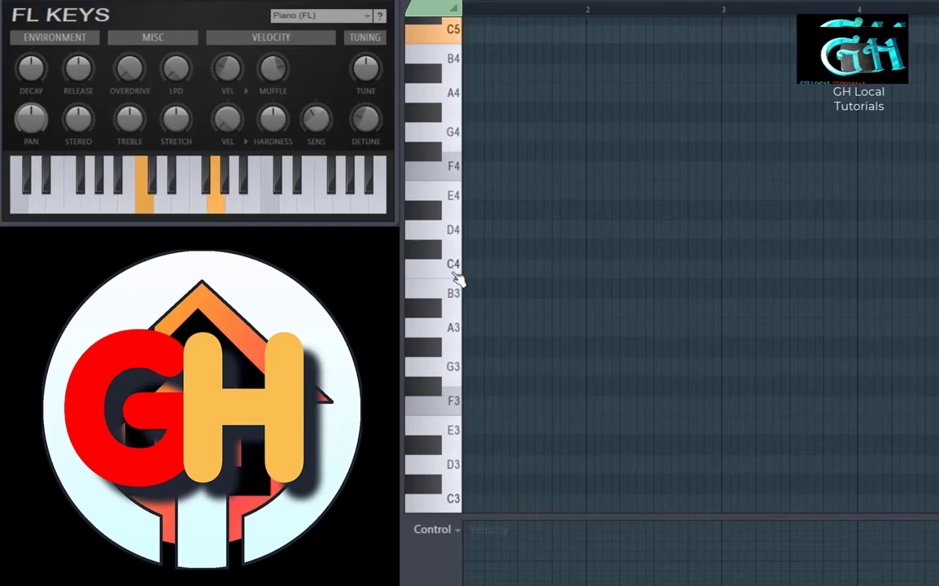
# Draw a C5 note just over two bars long from the start of the piano roll and a matching G5 note above it.
pyautogui.scroll(3, 546, 301)
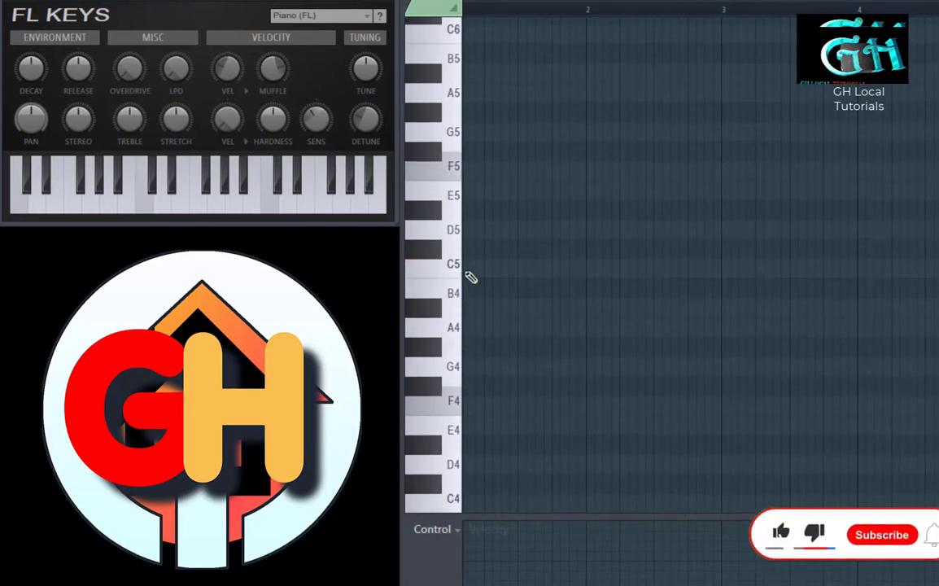
pyautogui.click(473, 270)
pyautogui.moveTo(472, 270); pyautogui.dragTo(753, 286)
pyautogui.click(471, 270)
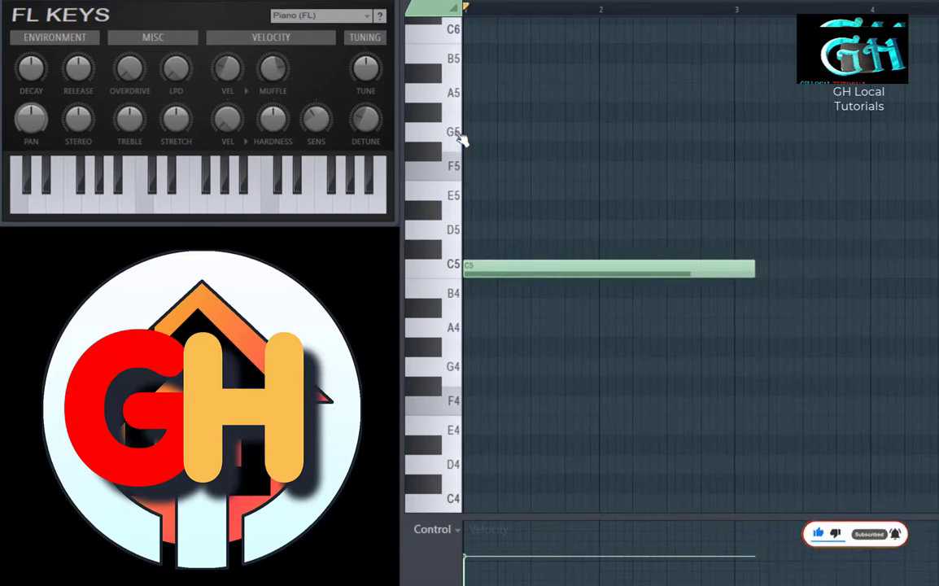
pyautogui.click(496, 135)
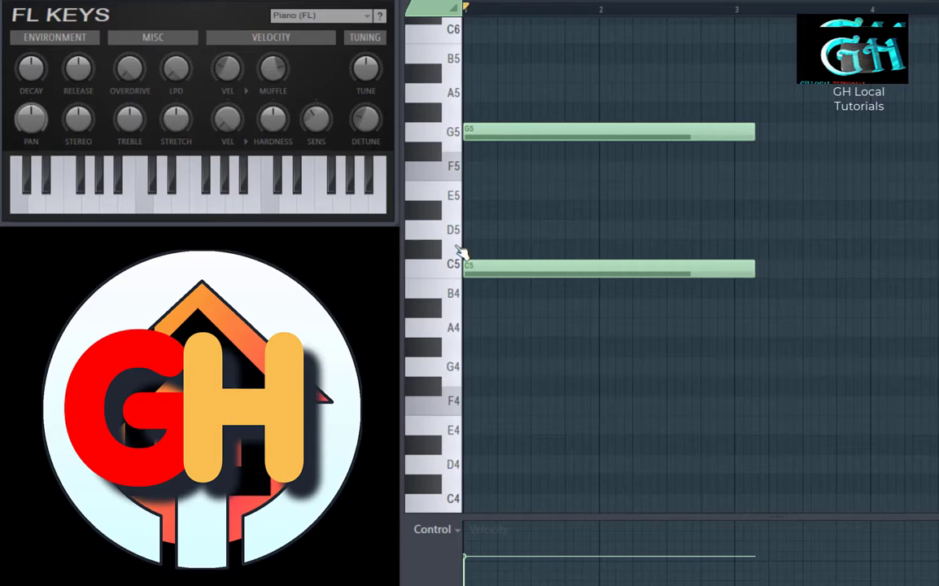
# Audition C5 and G5 together, then C5 with the keys above it to find the middle chord note.
pyautogui.press('space')
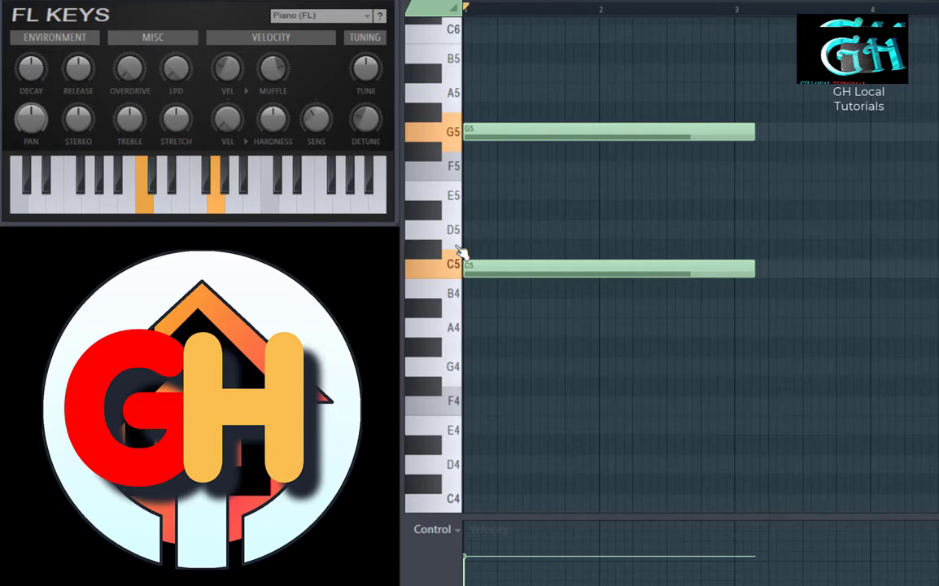
pyautogui.press('s')
pyautogui.press('x')
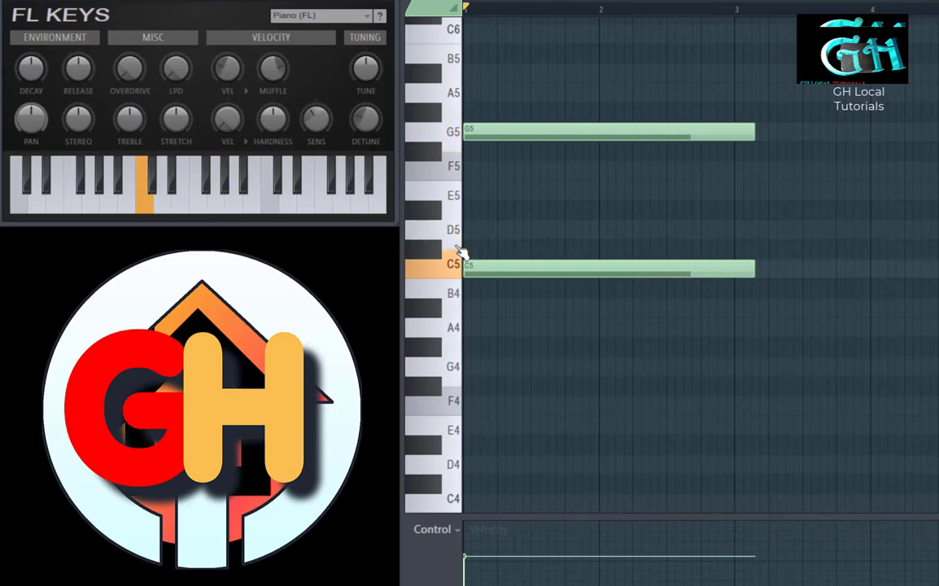
pyautogui.press('z')
pyautogui.press('c')
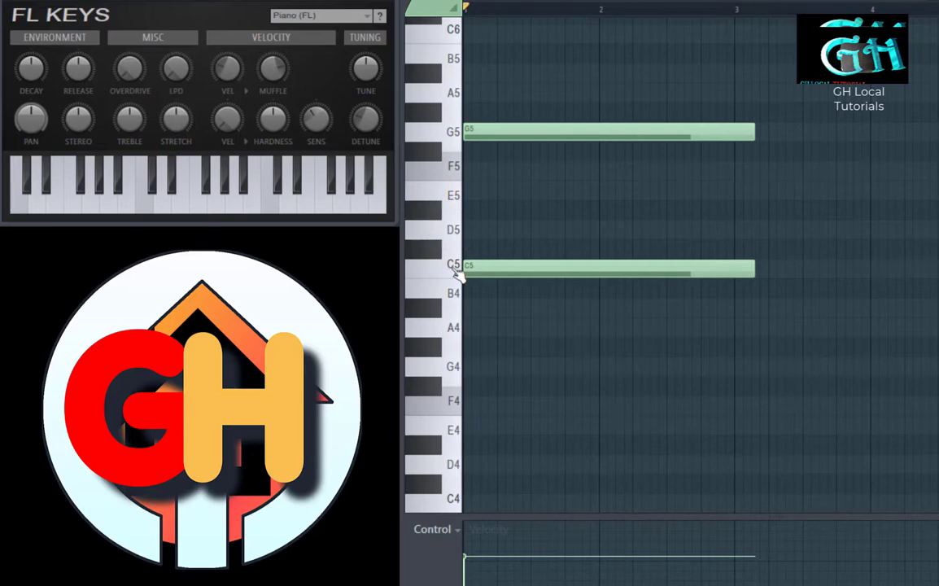
# Add an E5 note of the same length between the C5 and G5 notes and audition the C major triad.
pyautogui.click(433, 257)
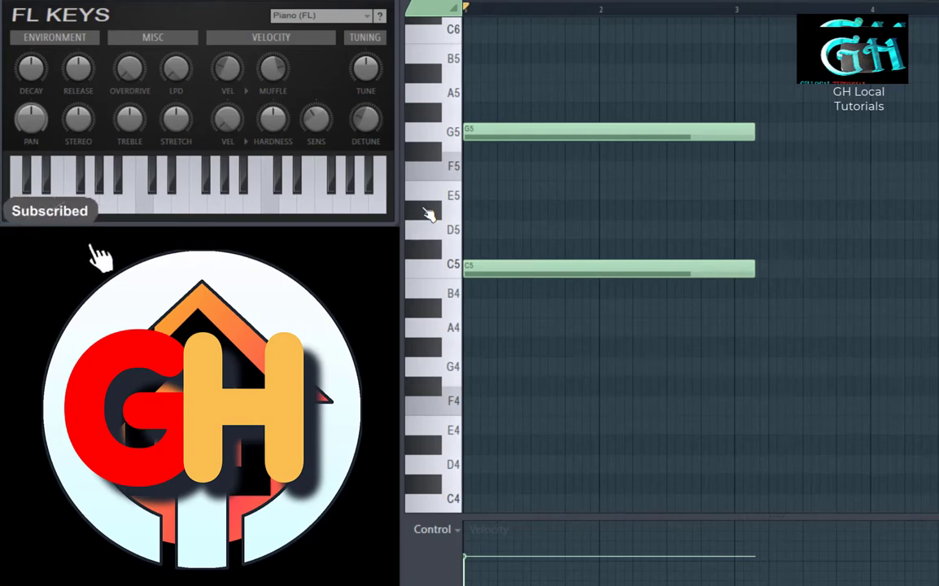
pyautogui.click(470, 191)
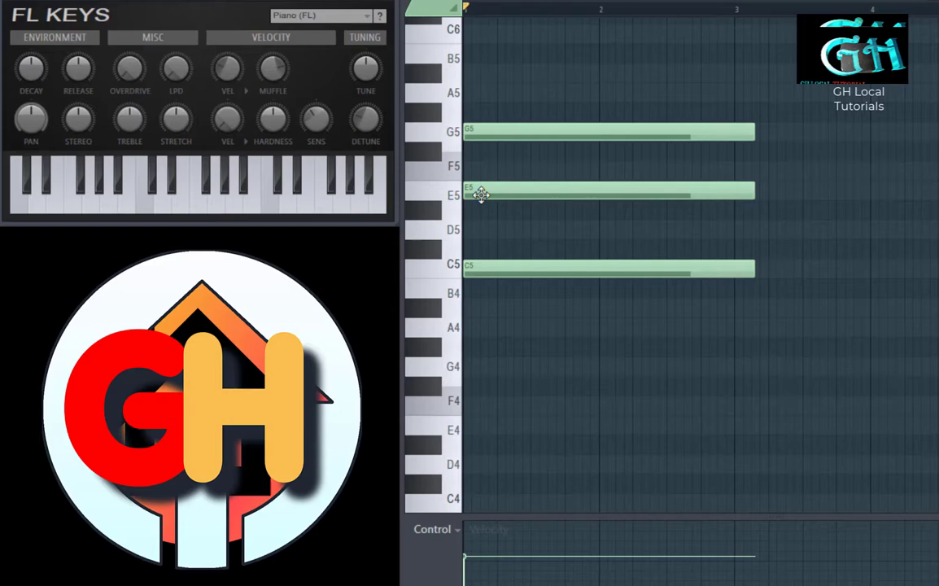
pyautogui.press('z')
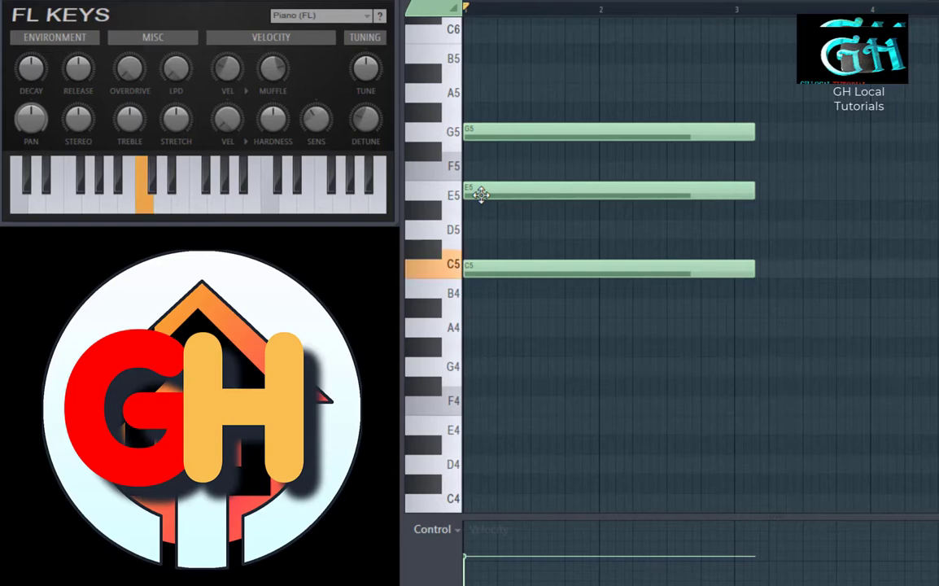
pyautogui.press('b')
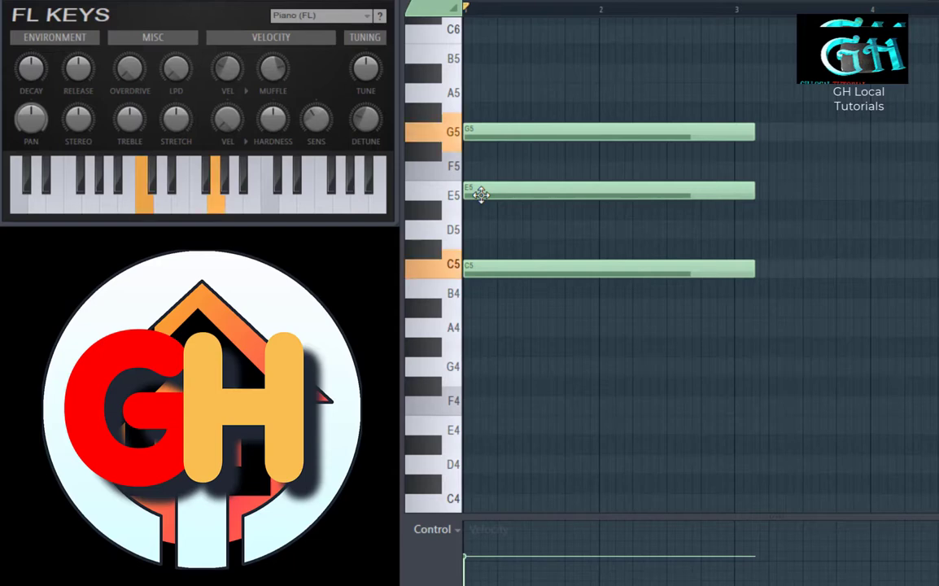
pyautogui.press('c')
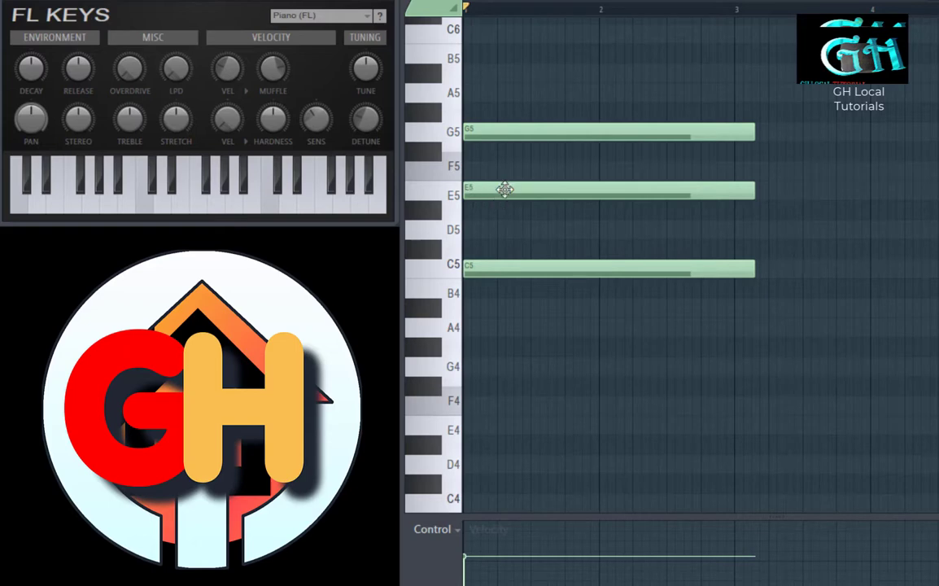
# Lower the chord's middle note from E5 to D#5 to audition the C minor chord, and restore it to E5.
pyautogui.moveTo(504, 189); pyautogui.dragTo(489, 208)
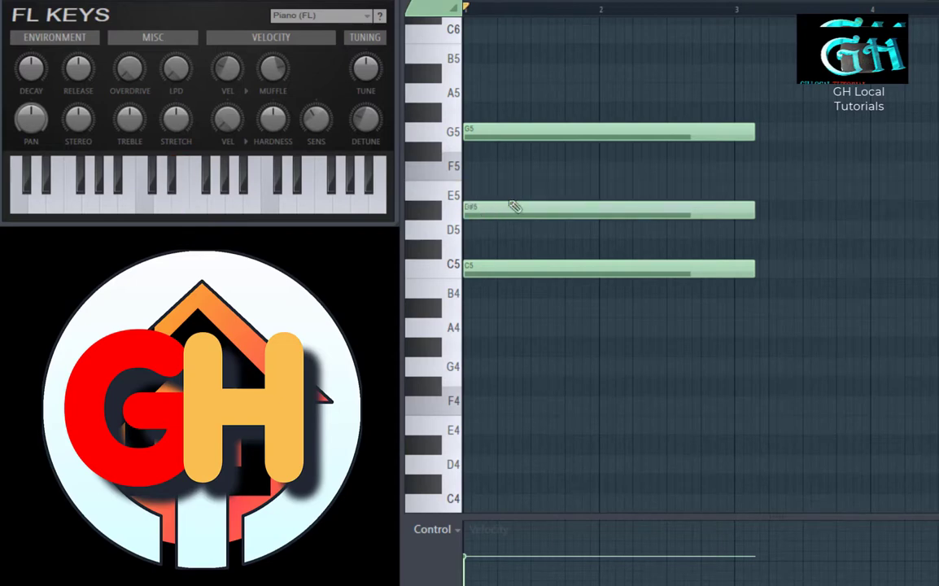
pyautogui.press('space')
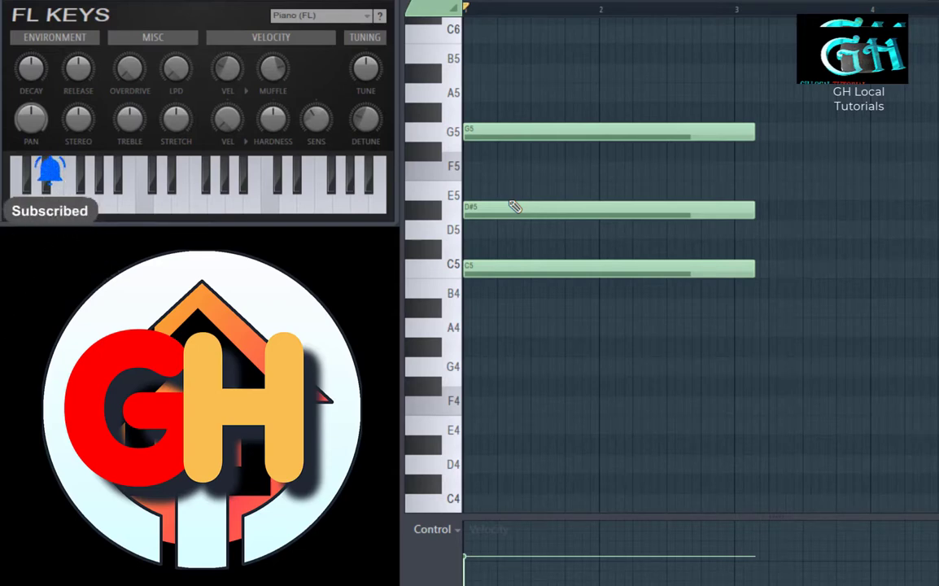
pyautogui.press('space')
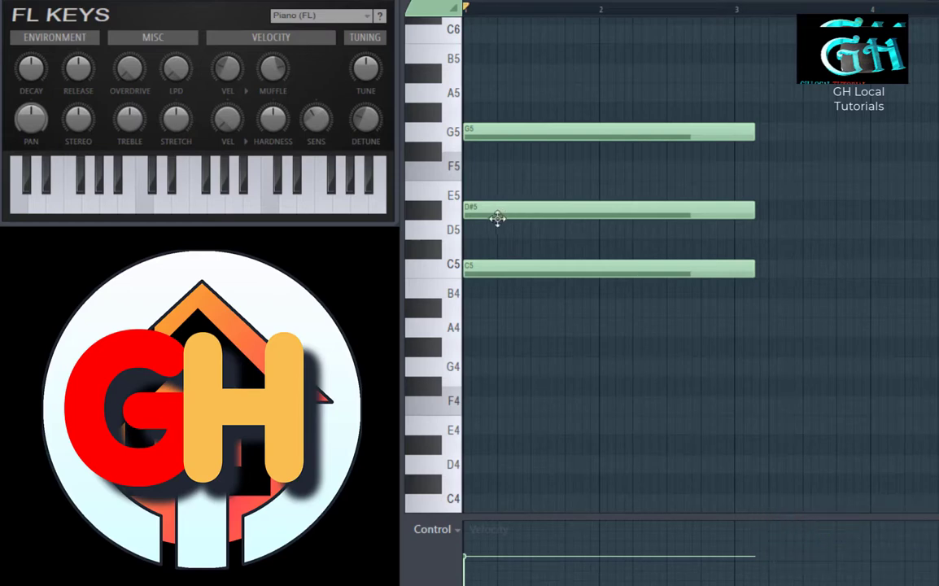
pyautogui.moveTo(496, 214); pyautogui.dragTo(486, 192)
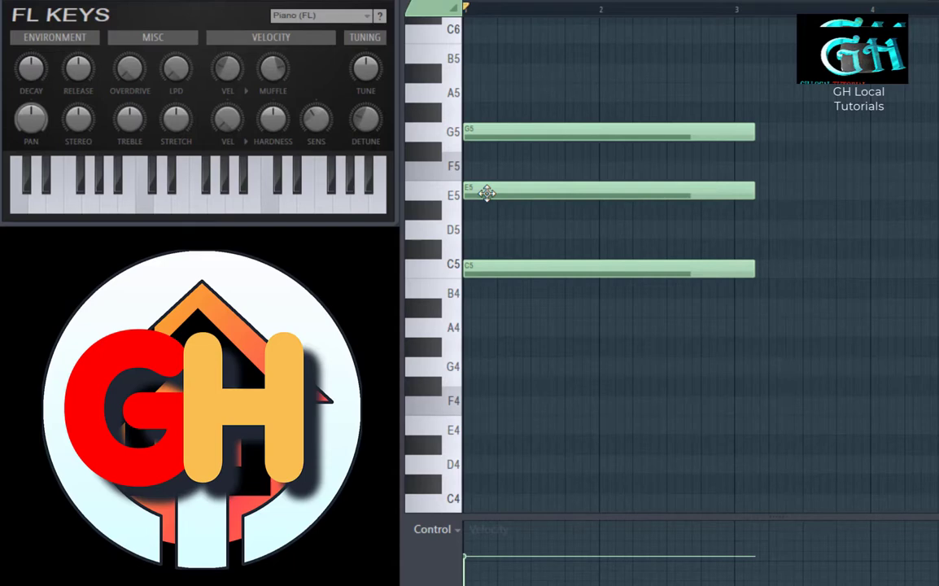
# Play the root D5 and its fifth A5 together as an interval.
pyautogui.press('w')
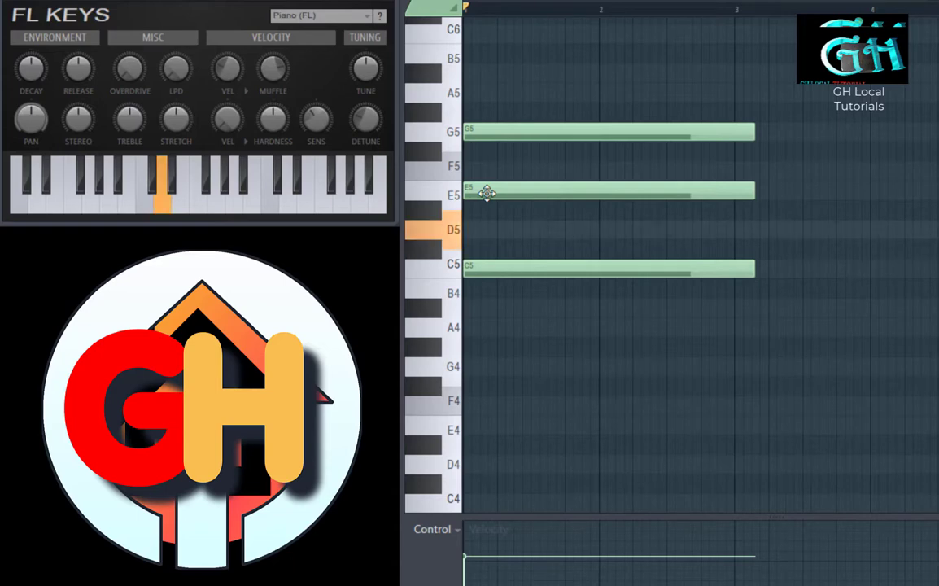
pyautogui.press('e')
pyautogui.press('y')
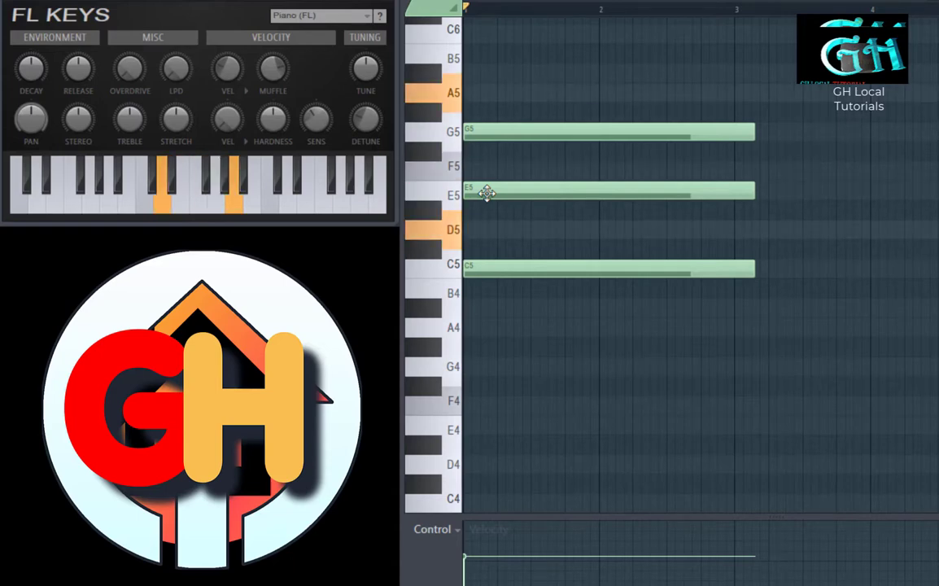